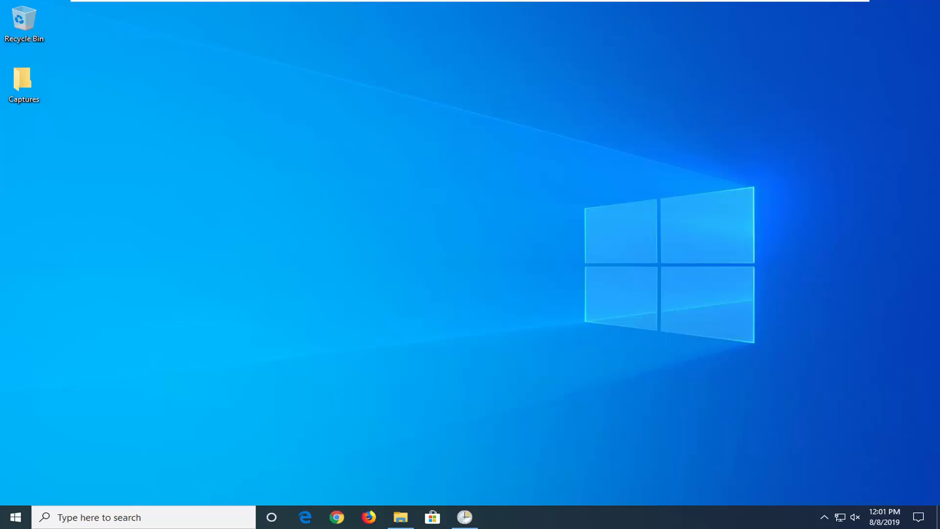
Open Control Panel through a 'control panel' Start search and keep the Large icons view.
left_click(16, 517)
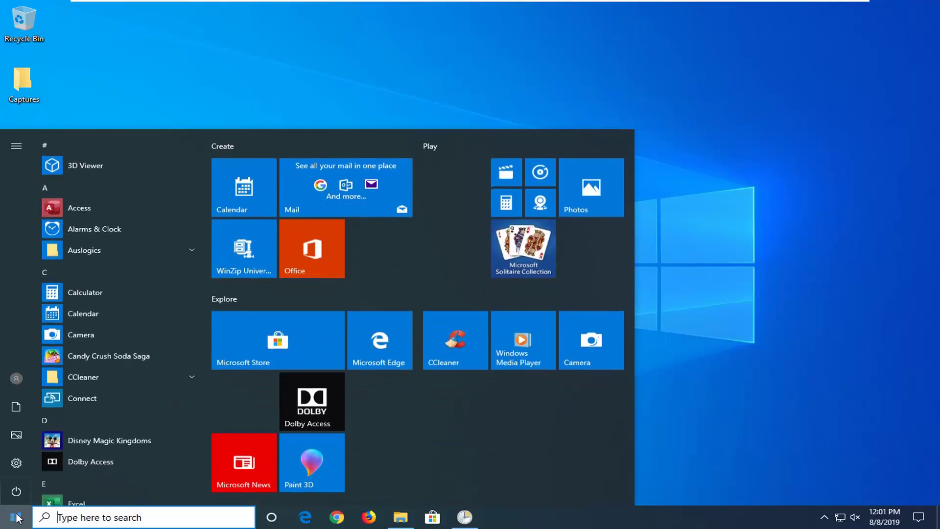
type("contr")
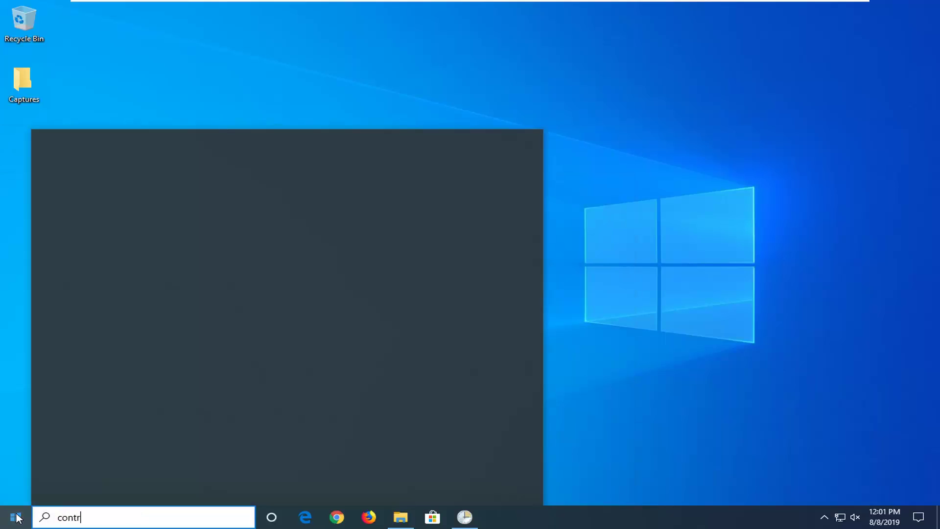
type("ol panel")
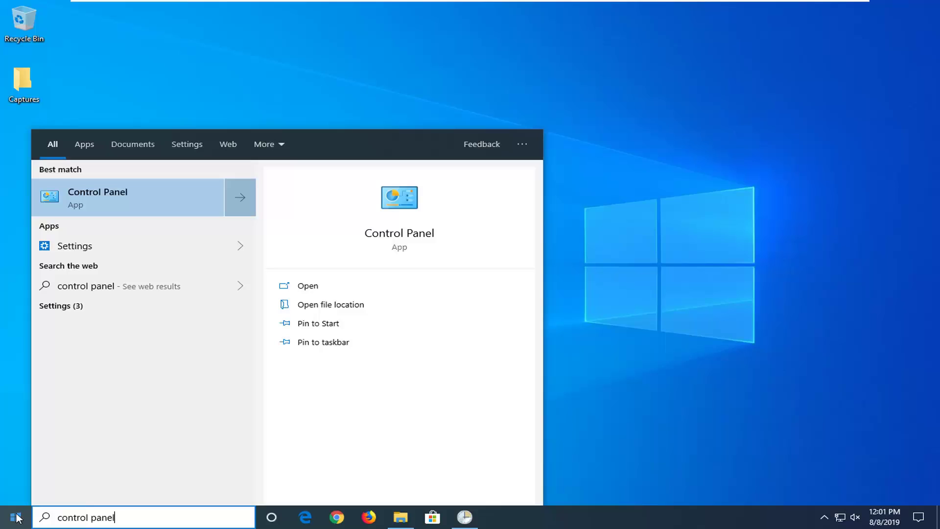
left_click(104, 204)
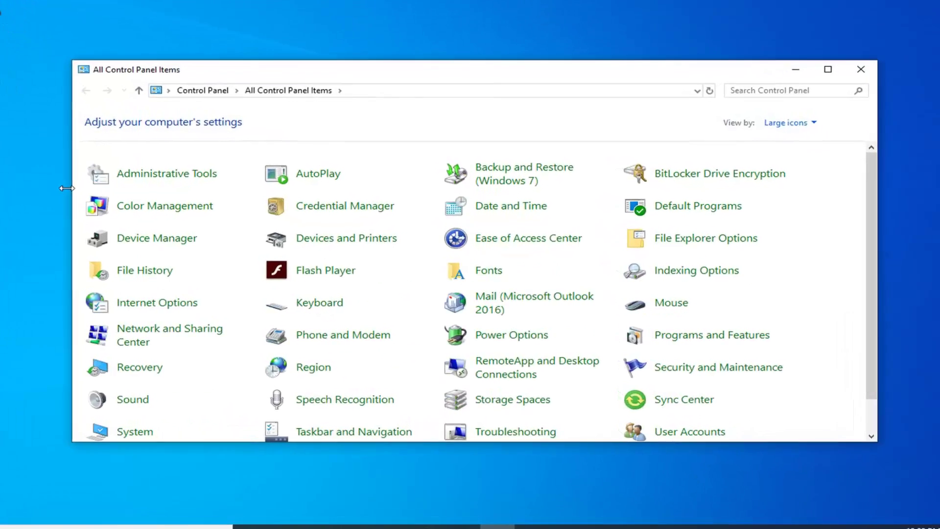
left_click(789, 117)
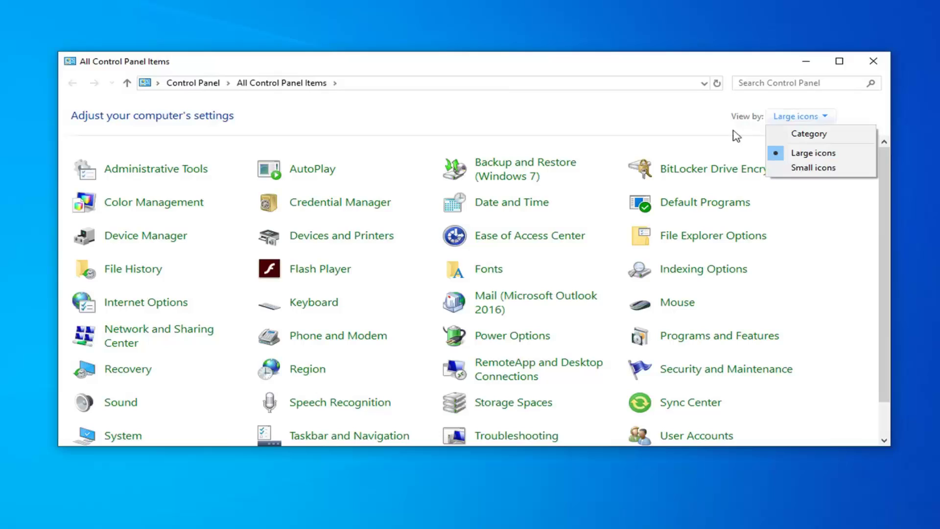
left_click(655, 123)
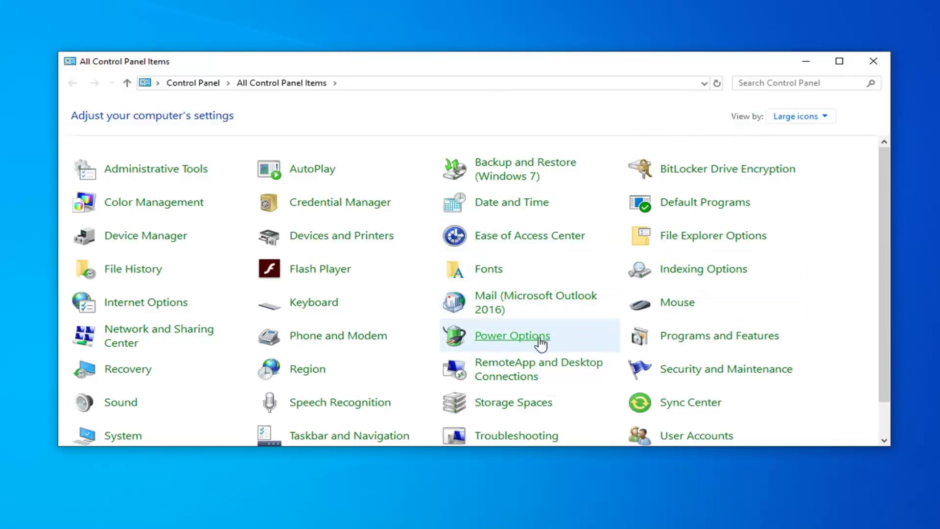
Open the Intel(R) 82574L adapter properties from Network and Sharing Center's Ethernet0 status, centred on screen.
left_click(112, 339)
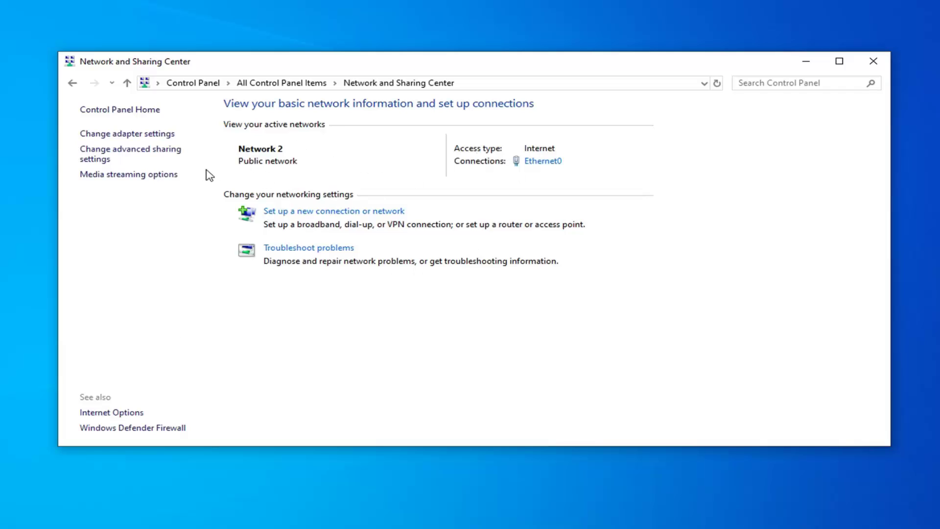
left_click(545, 162)
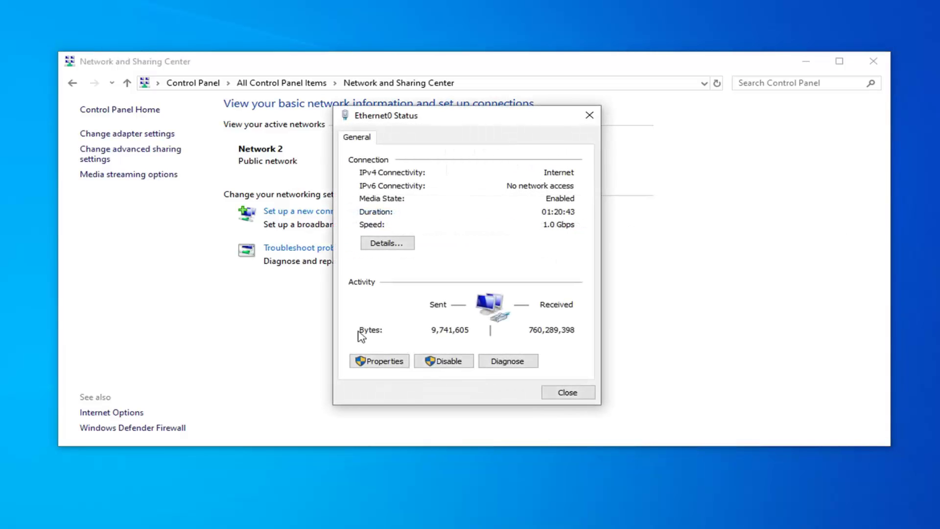
left_click(396, 363)
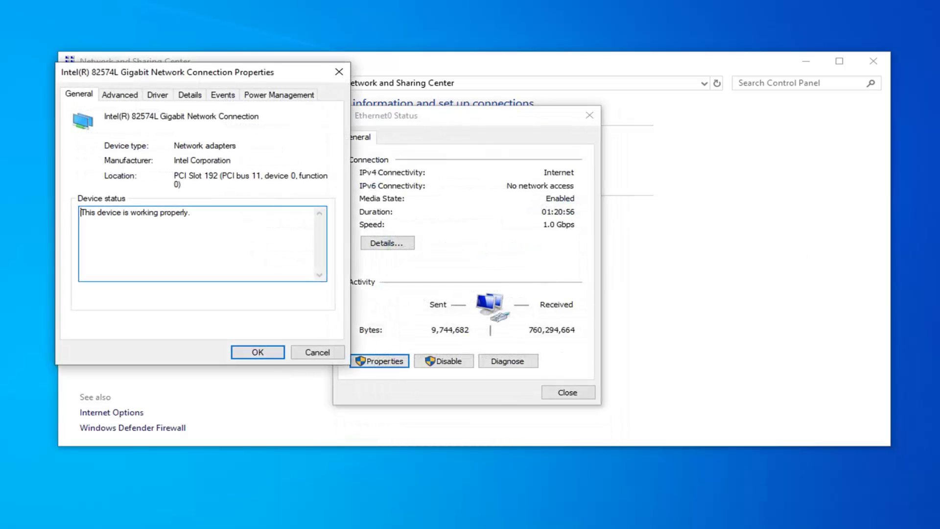
left_click_drag(213, 78, 453, 118)
Keep Flow Control at Rx & Tx Enabled on the Advanced tab, then close the adapter and Ethernet0 Status dialogs.
left_click(360, 134)
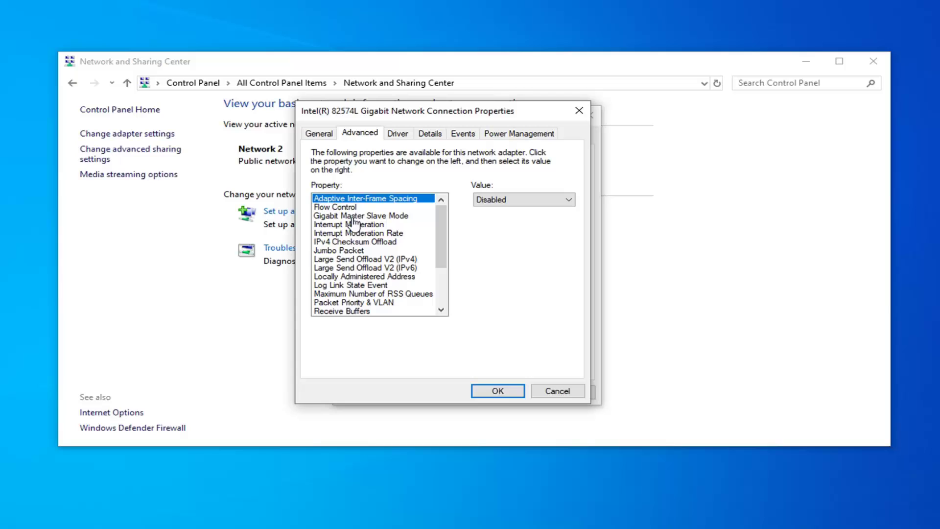
left_click(345, 208)
scroll(344, 239, "down", 1)
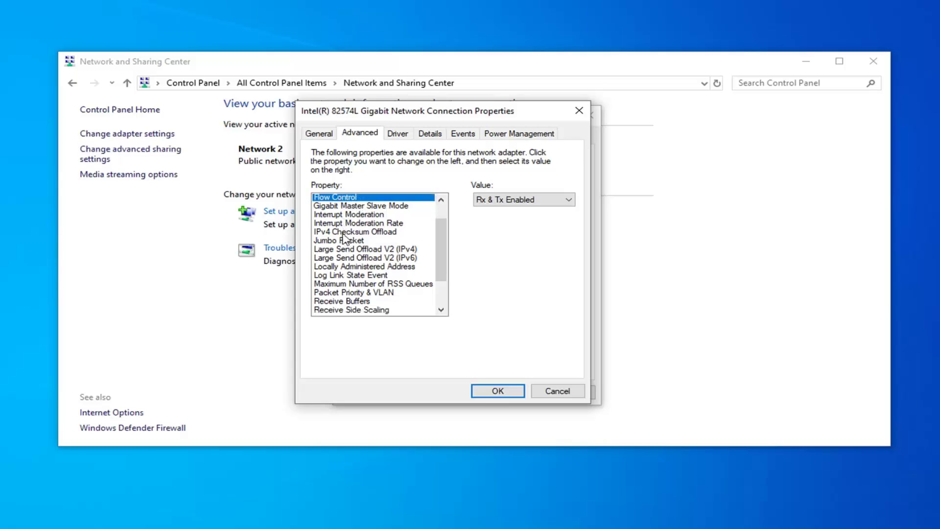
scroll(344, 238, "down", 2)
scroll(341, 244, "up", 3)
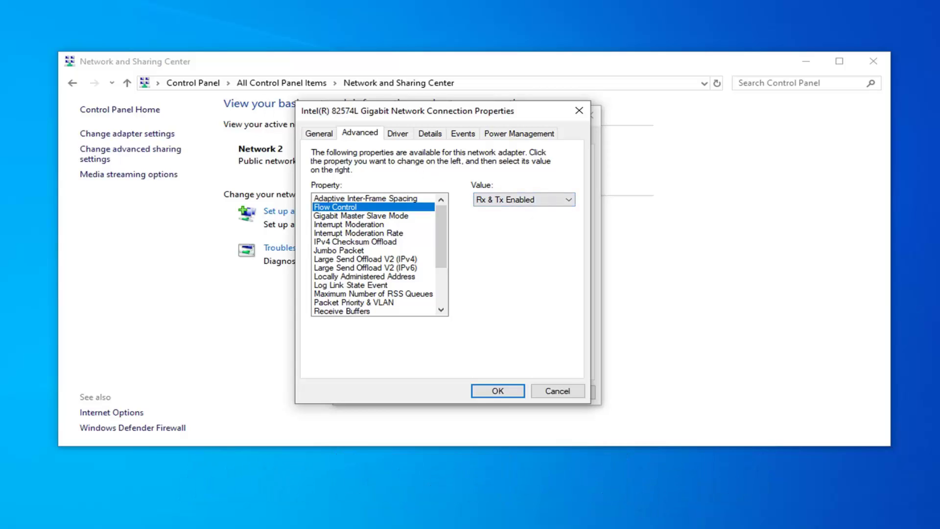
left_click(562, 203)
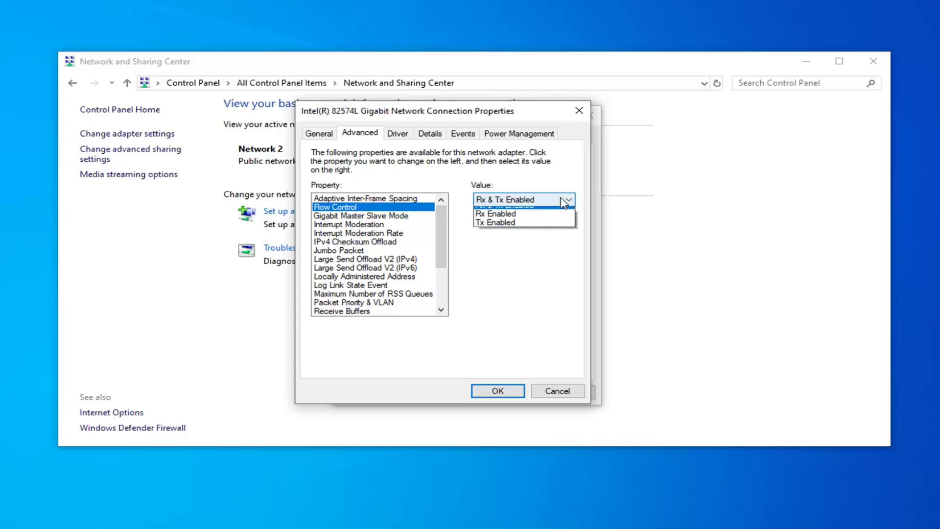
left_click(560, 183)
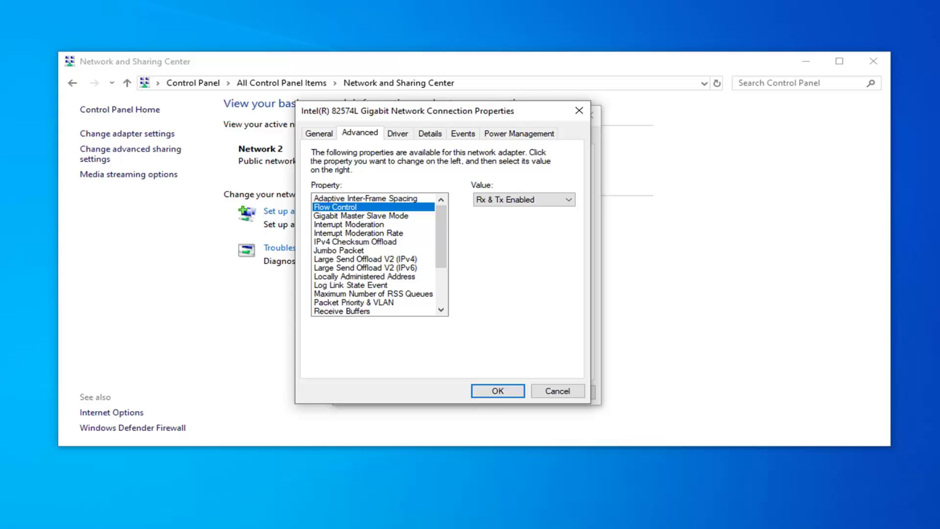
left_click(504, 393)
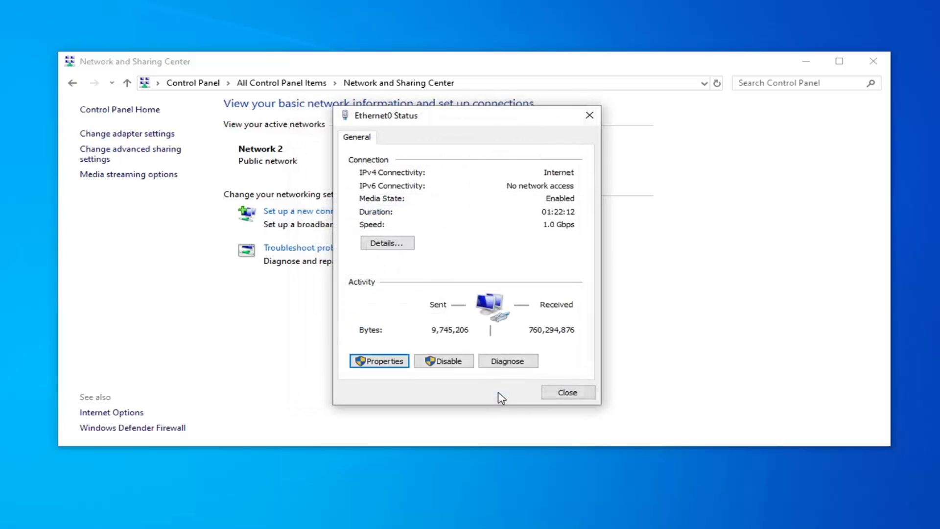
left_click(566, 392)
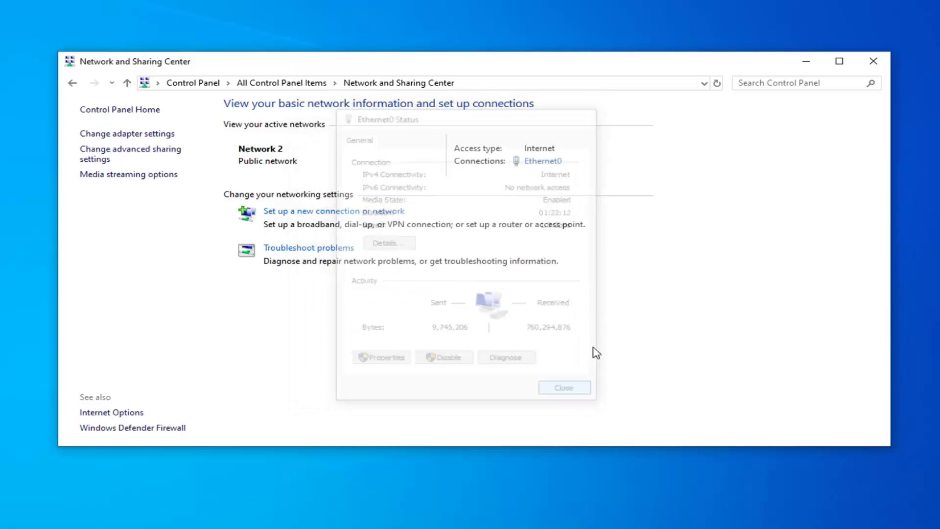
Close Network and Sharing Center, open Device Manager centred, and expand Network adapters.
left_click(870, 63)
key("super")
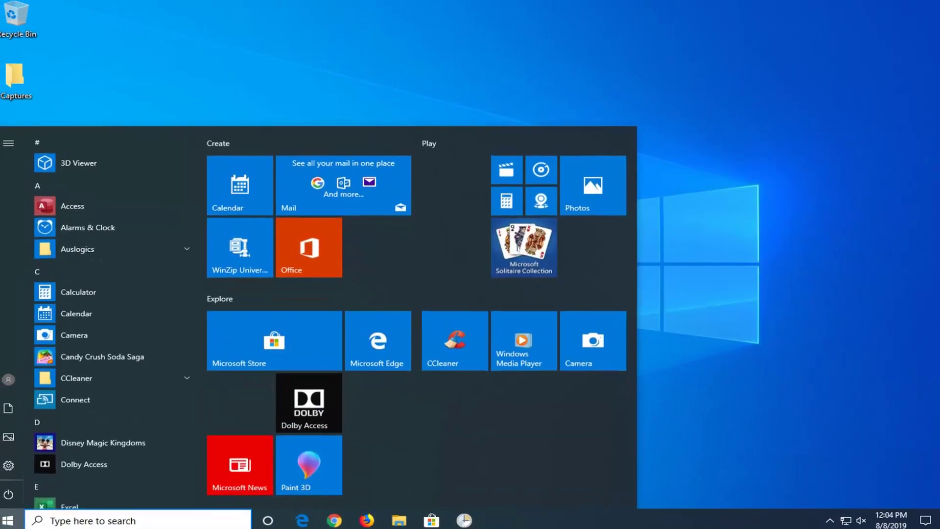
type("d")
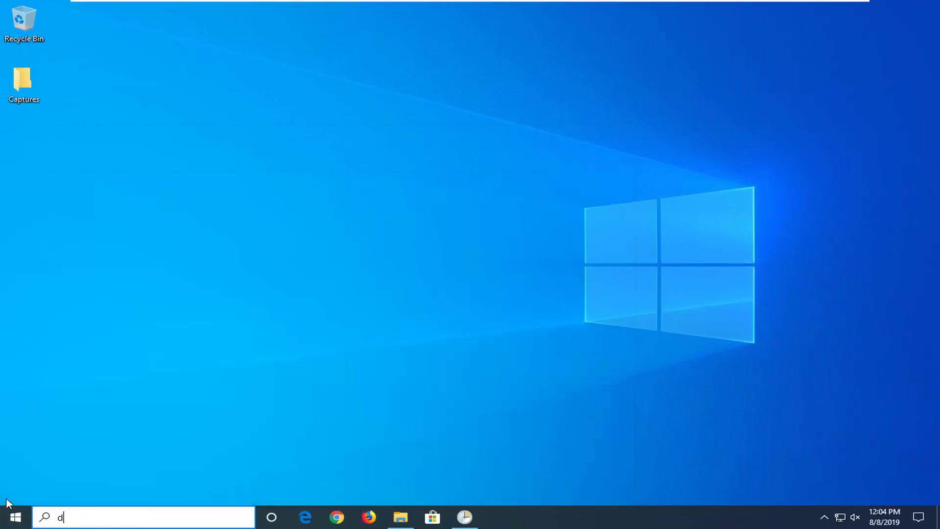
type("evice manager")
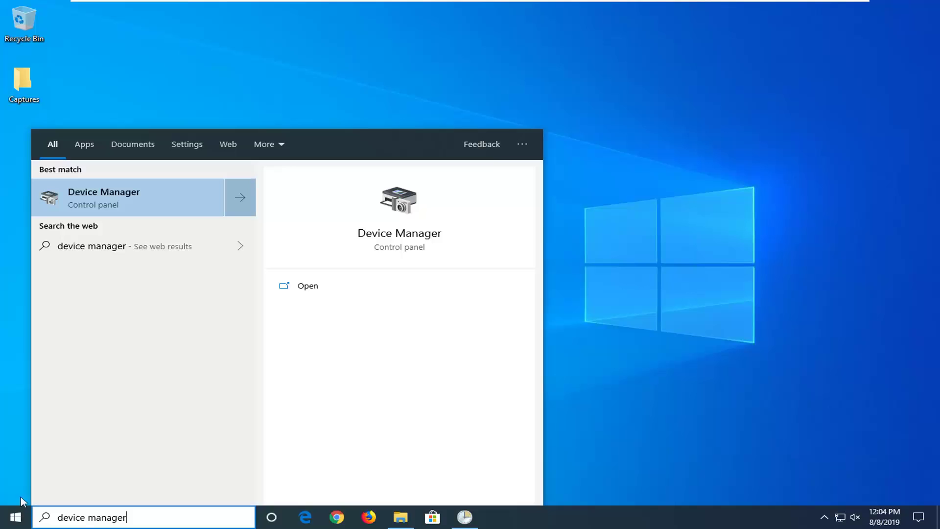
left_click(125, 192)
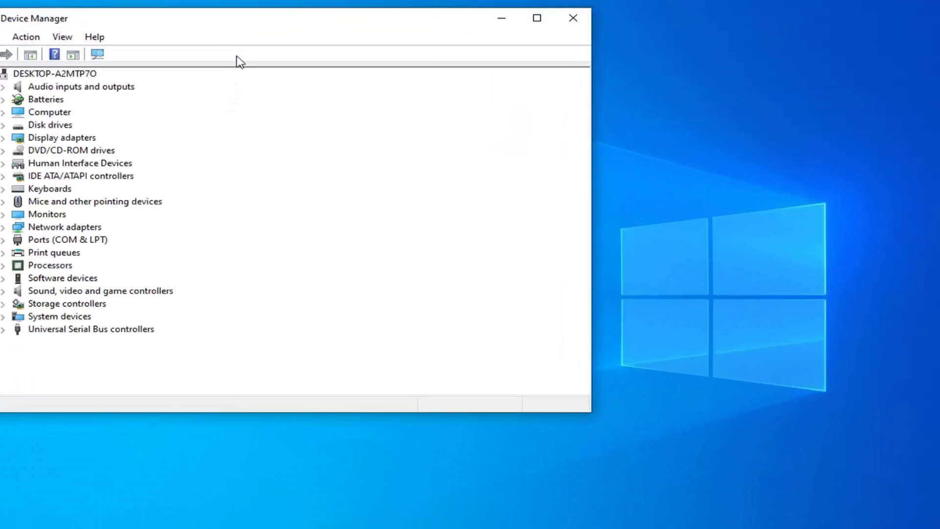
left_click_drag(373, 28, 557, 80)
left_click(247, 280)
left_click(186, 279)
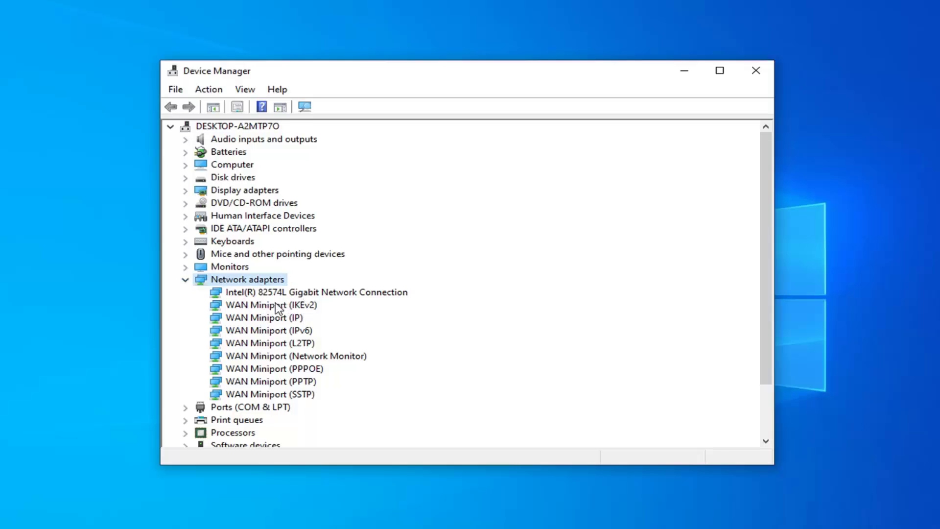
Review the Intel 82574L adapter's Advanced properties, leaving Adaptive Inter-Frame Spacing Disabled.
right_click(301, 292)
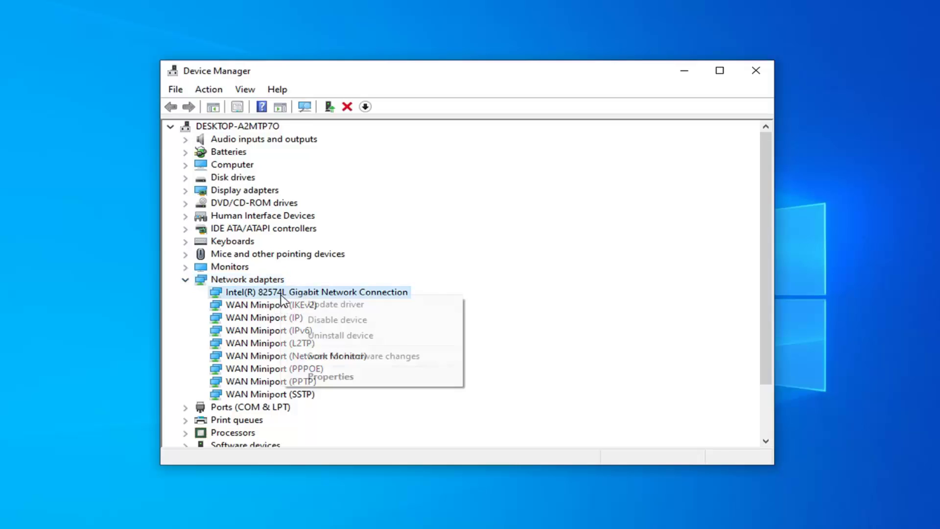
left_click(318, 376)
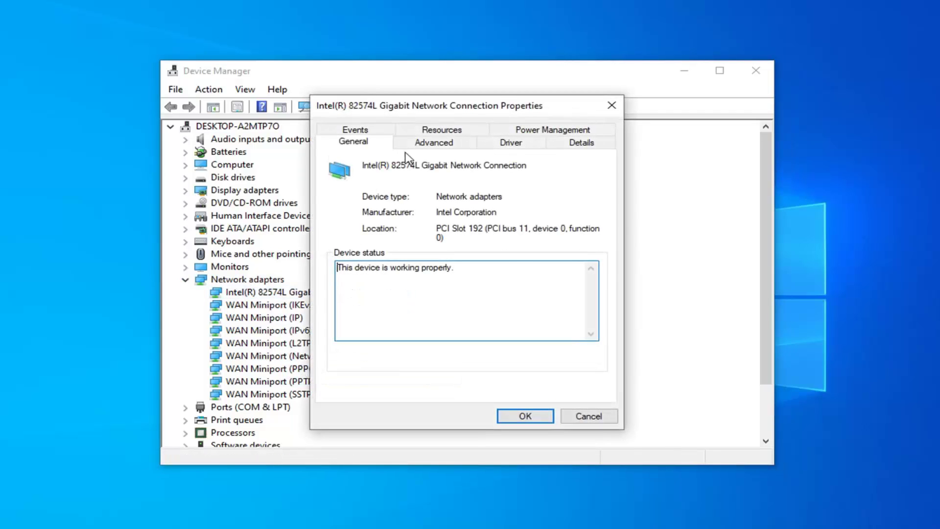
left_click(425, 143)
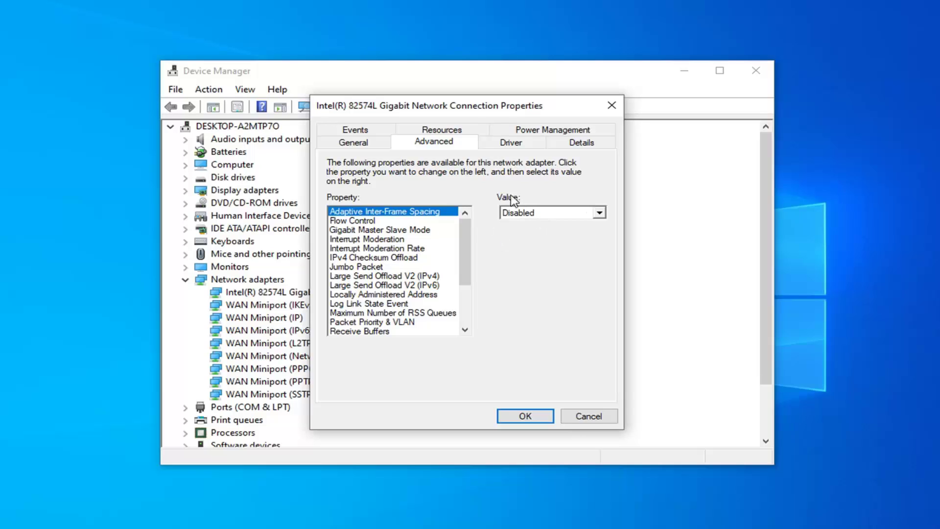
left_click(563, 216)
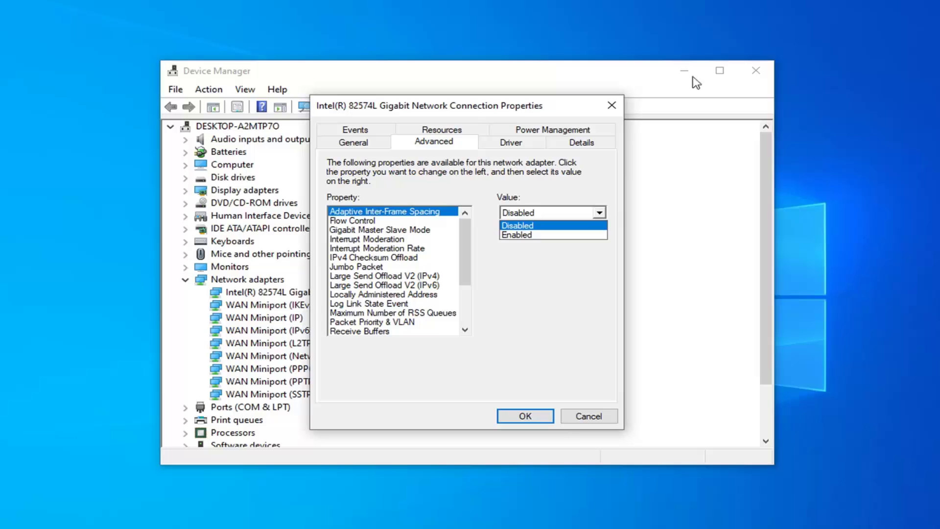
left_click(535, 358)
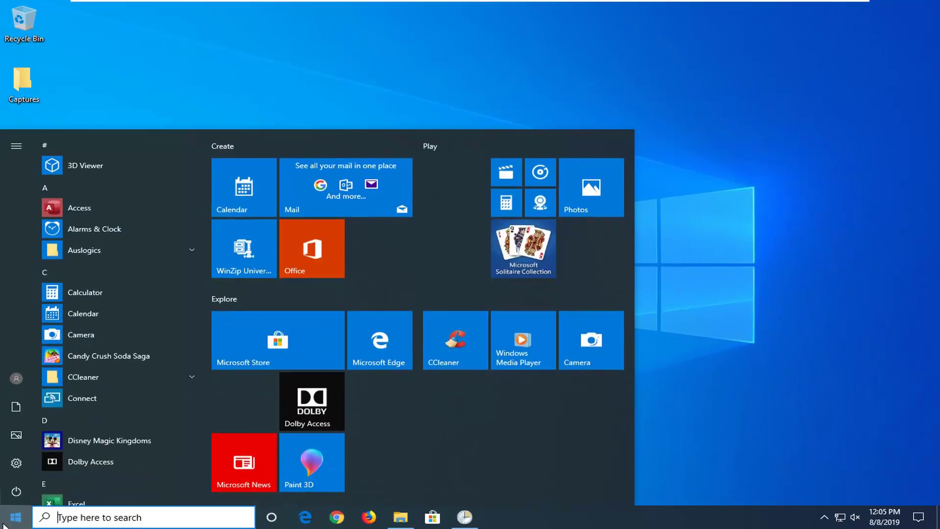
Launch Command Prompt as administrator from a cmd search, approving the User Account Control prompt.
type("cmd")
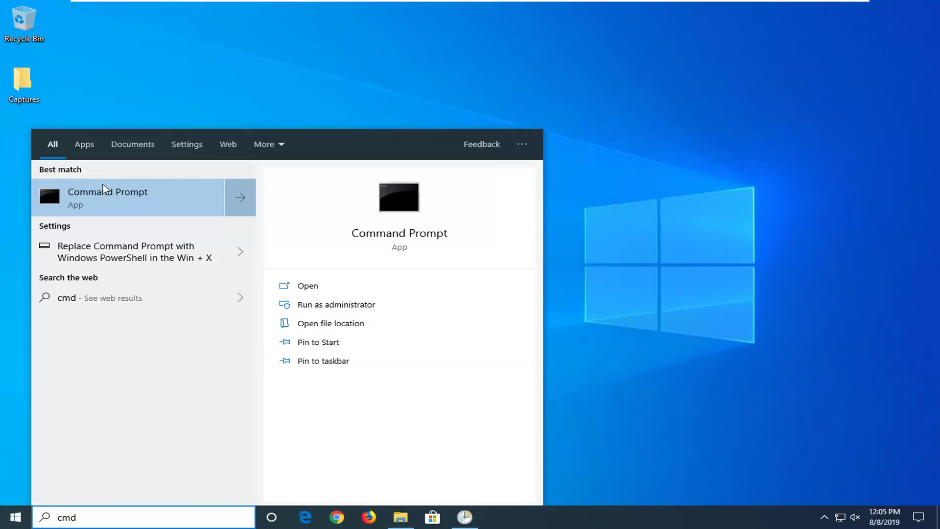
right_click(86, 201)
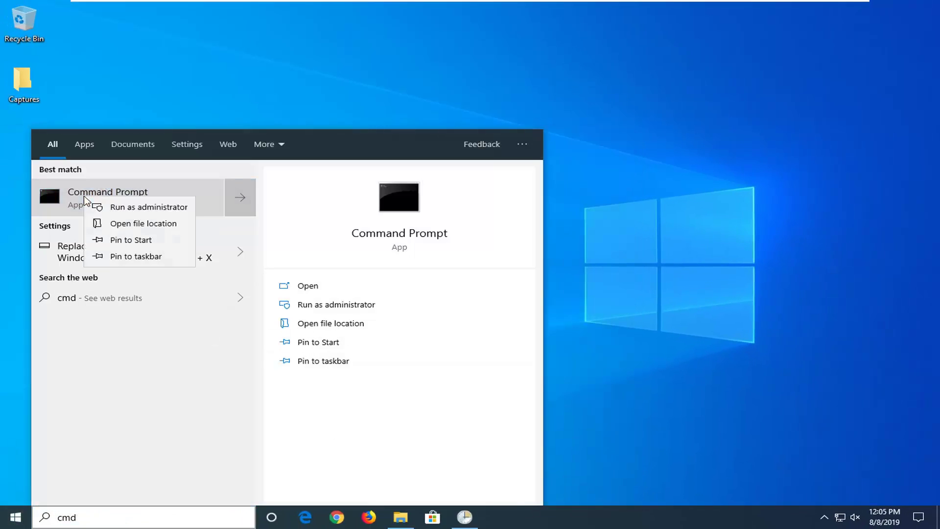
left_click(134, 211)
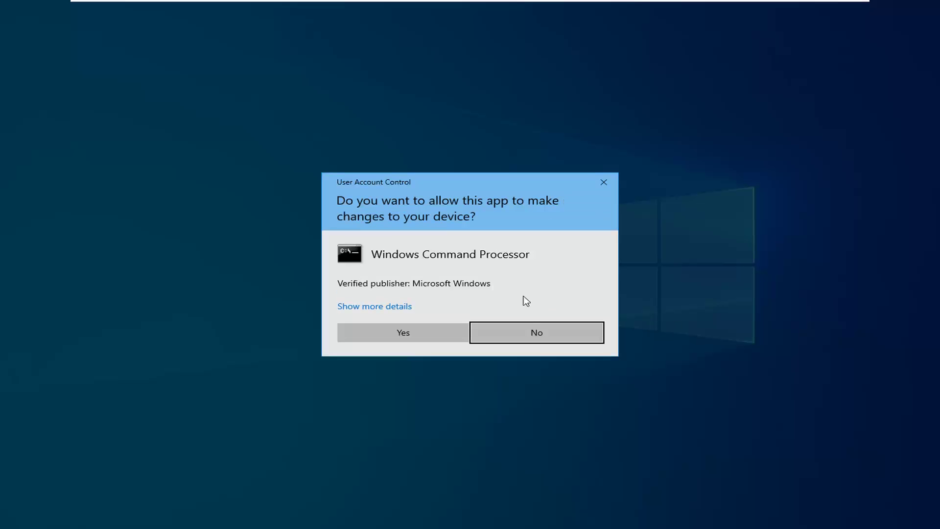
left_click(401, 331)
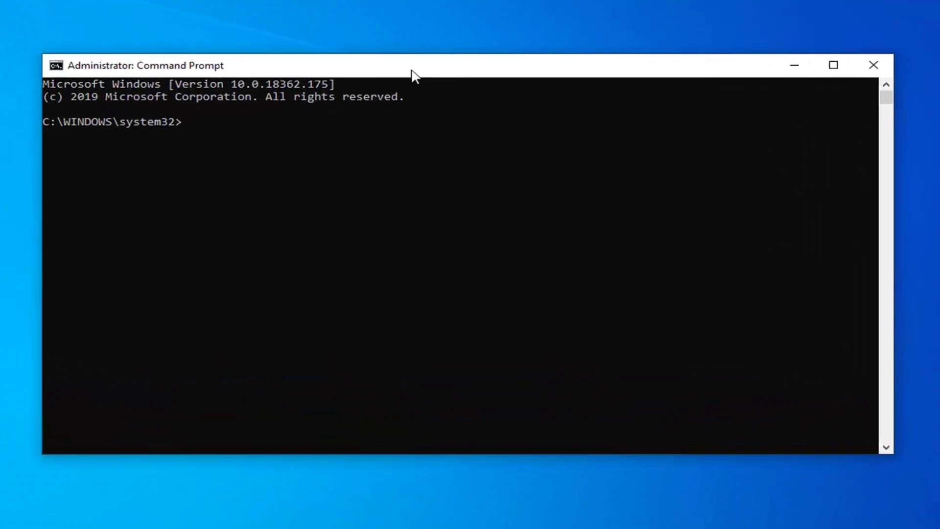
Run ipconfig /flushdns to clear the DNS resolver cache.
type("ipconfig /flushdns")
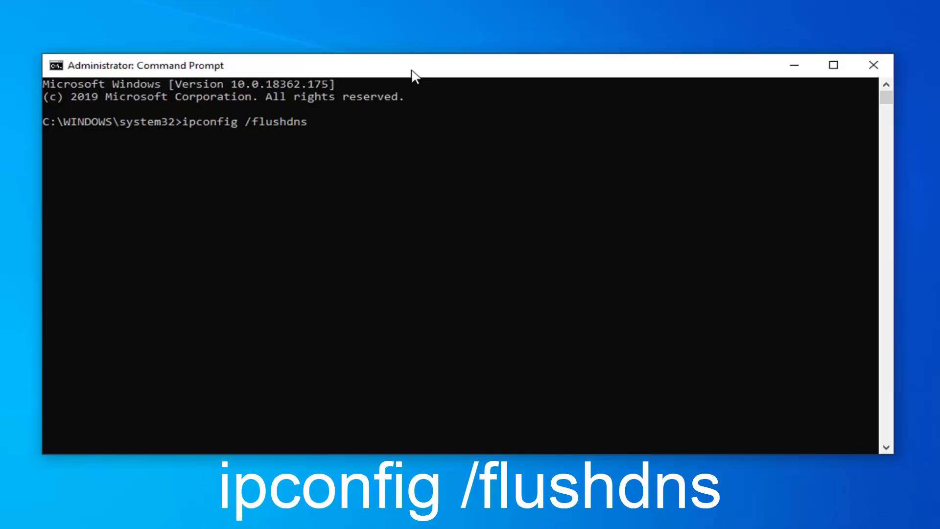
key("Return")
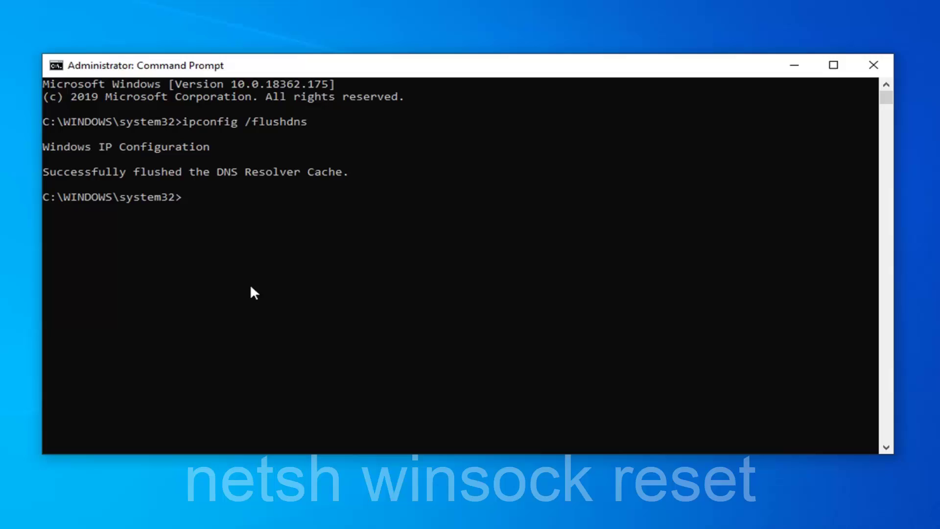
Run netsh winsock reset to reset the Winsock catalog.
type("netsh")
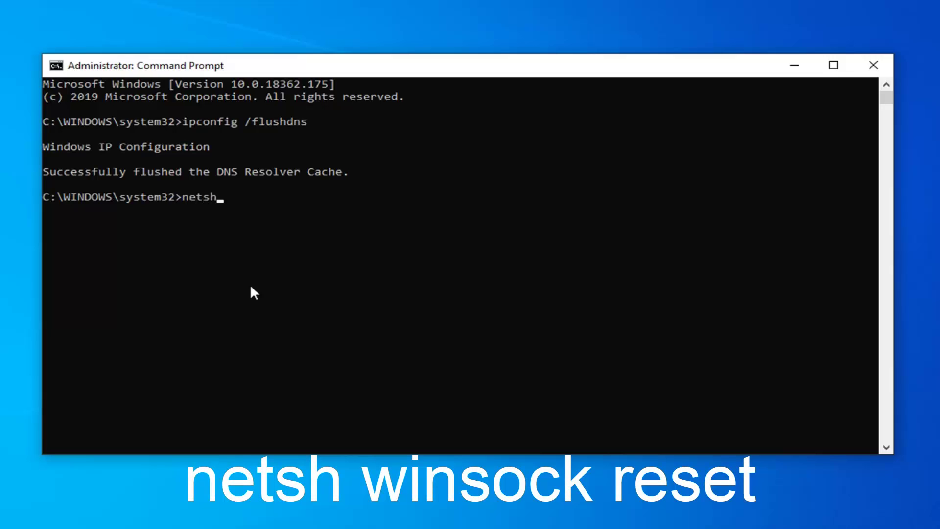
type(" winsock reset")
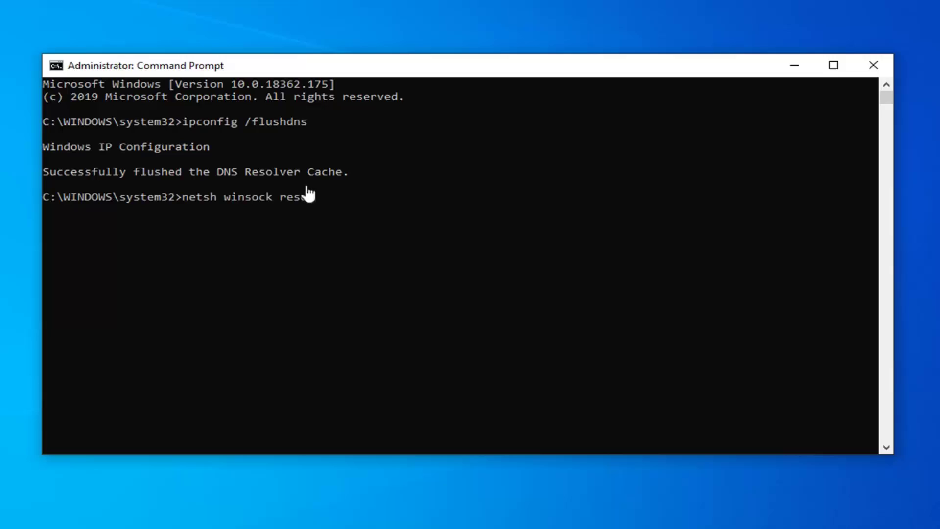
key("Return")
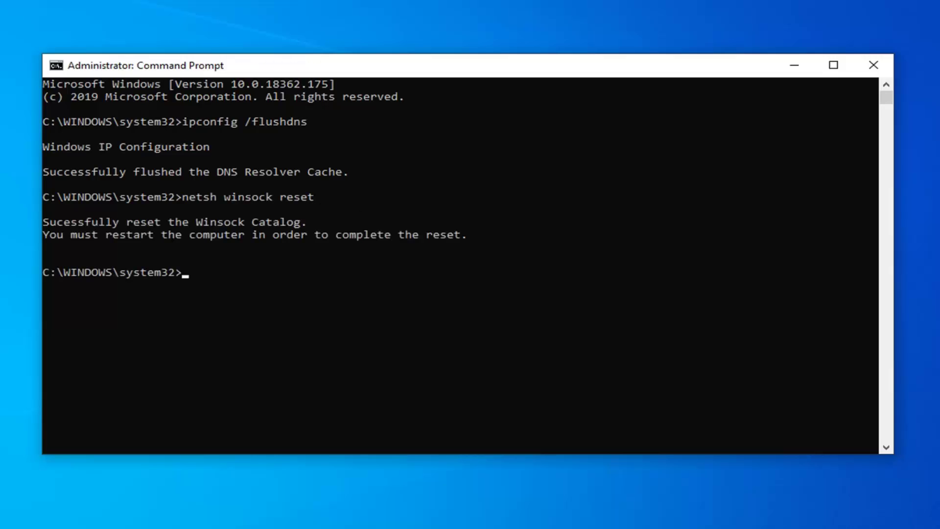